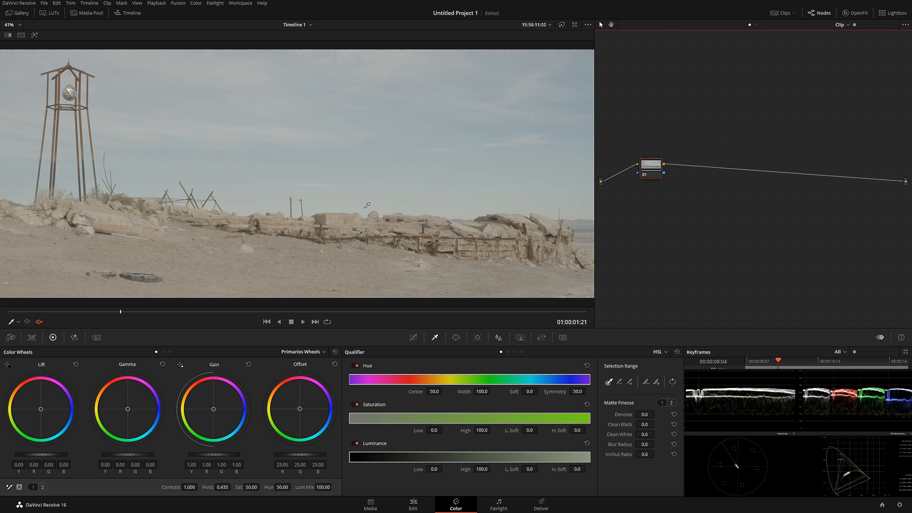
# - Add a second serial node and label it 'balance'
pyautogui.hotkey('alt', 's')
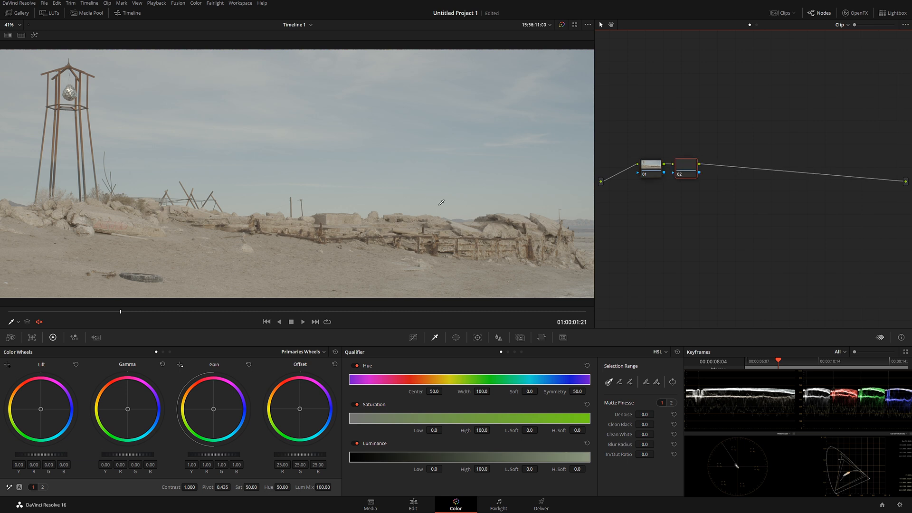
pyautogui.rightClick(690, 171)
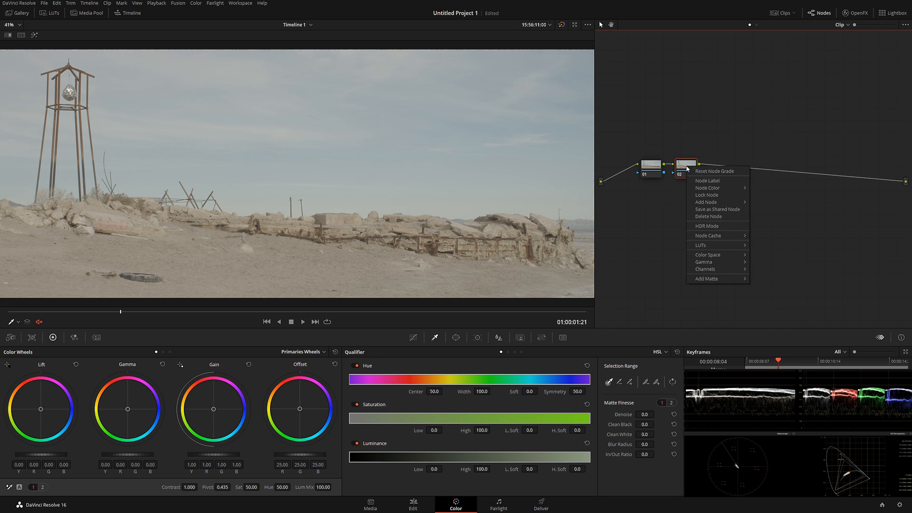
pyautogui.click(716, 183)
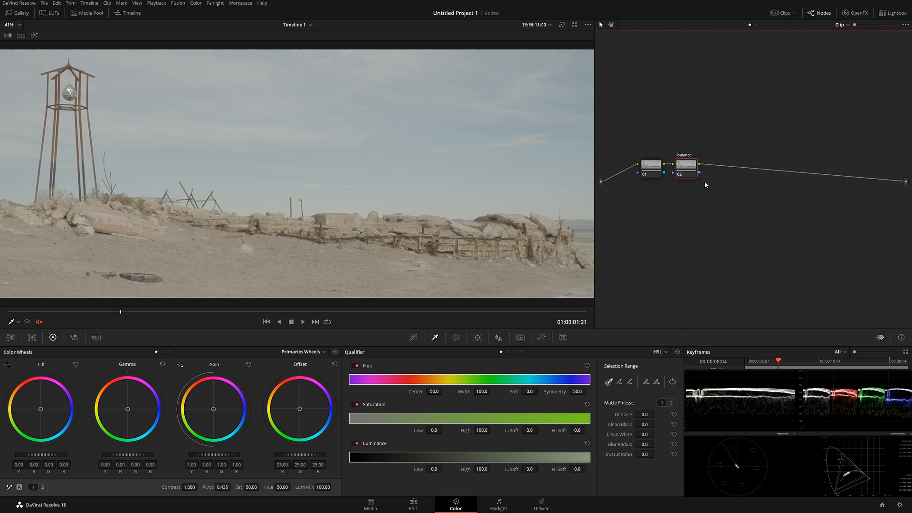
# - Double saturation to 100 and lower offset and lift for a richer, darker image
pyautogui.moveTo(258, 488); pyautogui.dragTo(262, 487)
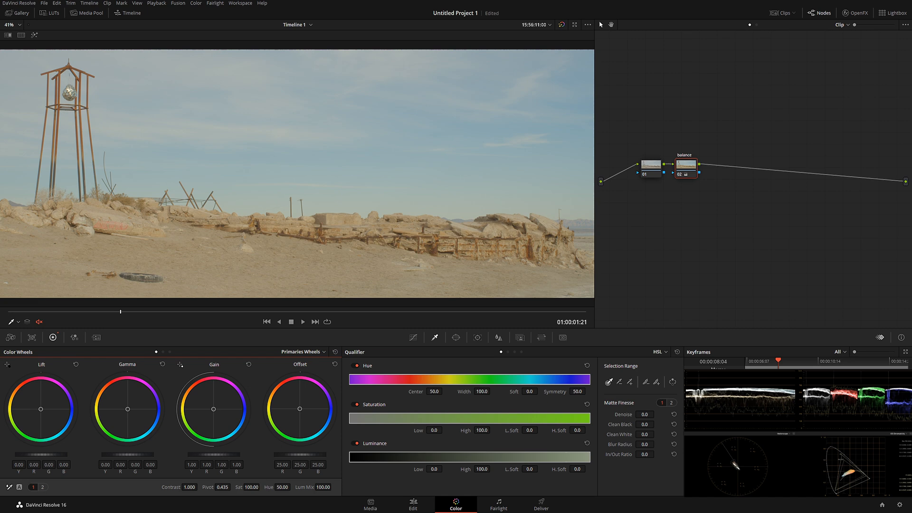
pyautogui.moveTo(299, 454); pyautogui.dragTo(271, 455)
pyautogui.moveTo(41, 455); pyautogui.dragTo(32, 455)
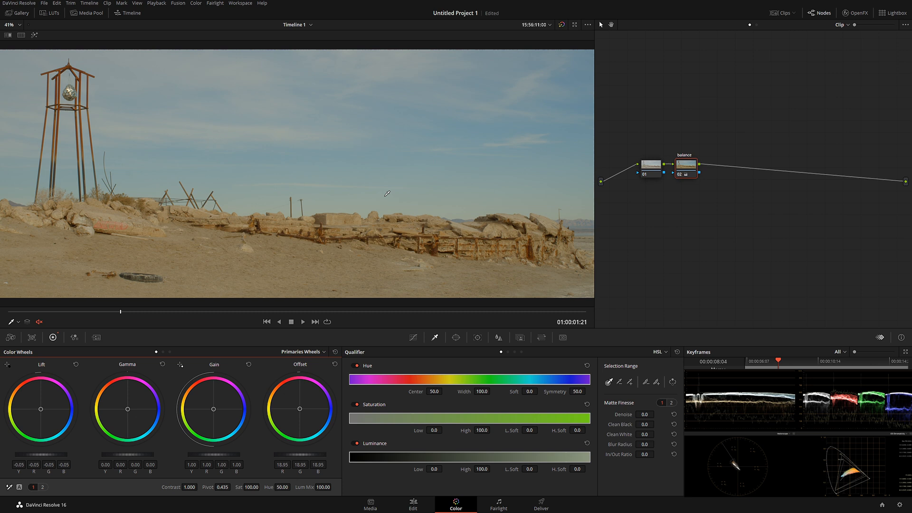
# - Add node 03, test saturation at 0 then reset it, and show the RGB mixer controls
pyautogui.hotkey('alt', 's')
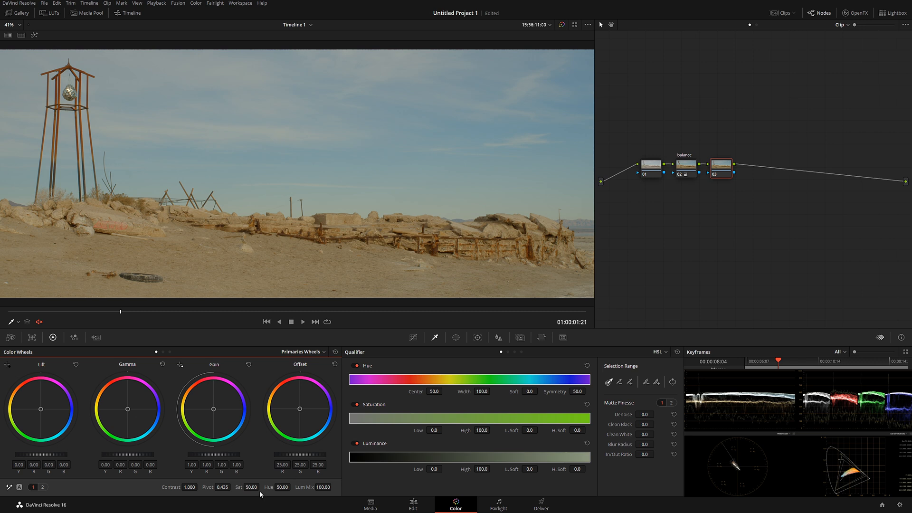
pyautogui.moveTo(251, 487); pyautogui.dragTo(235, 487)
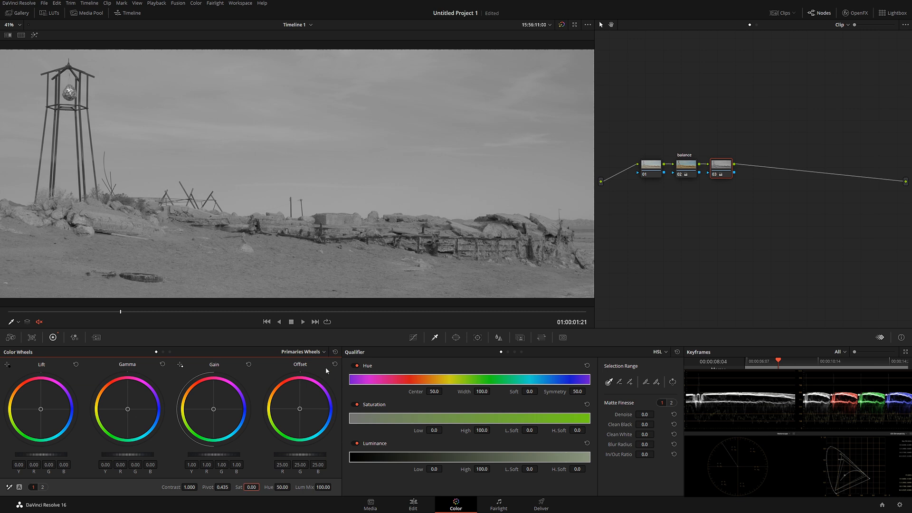
pyautogui.click(333, 351)
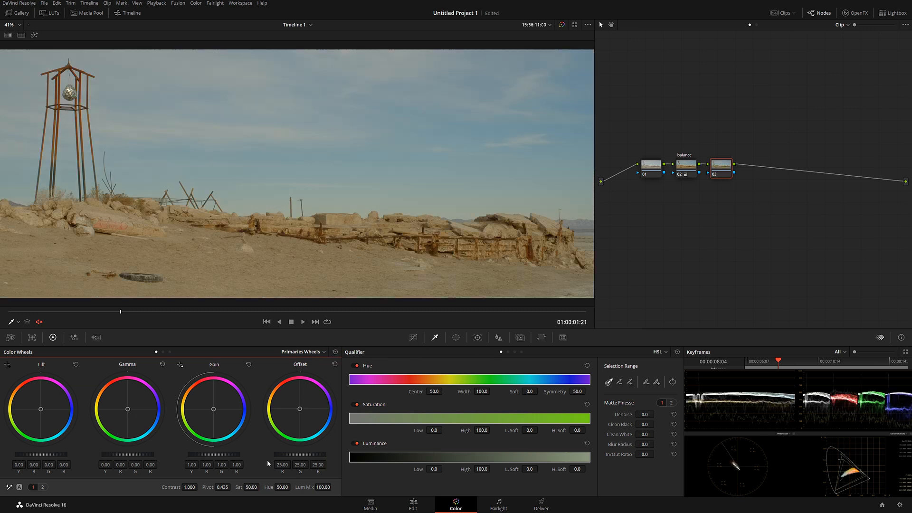
pyautogui.write('0')
pyautogui.press('Return')
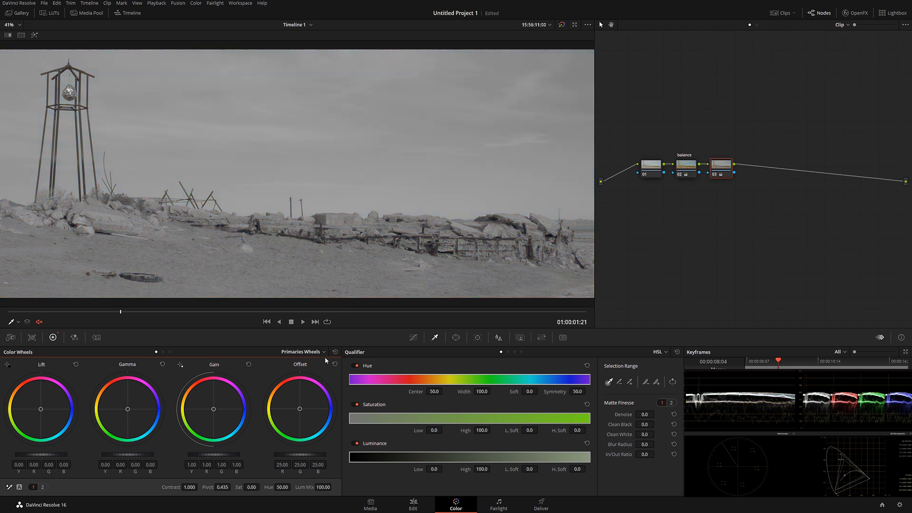
pyautogui.click(334, 353)
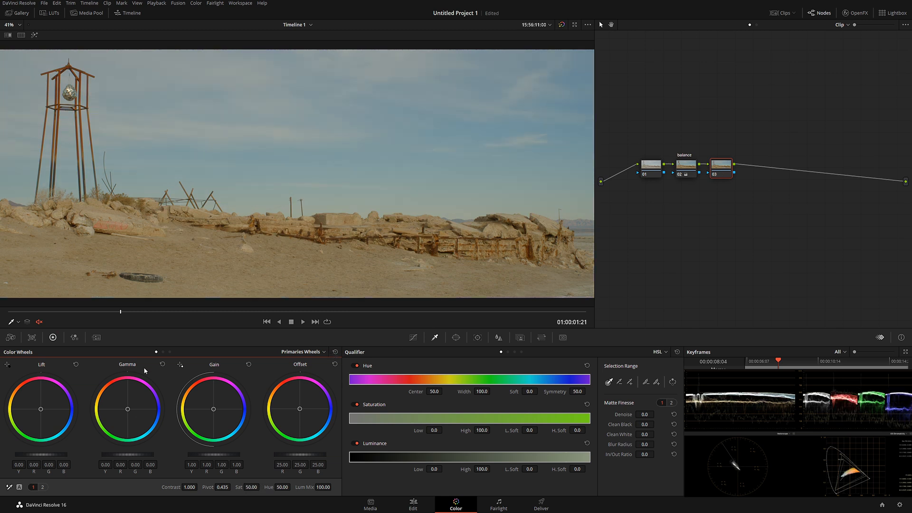
pyautogui.click(75, 337)
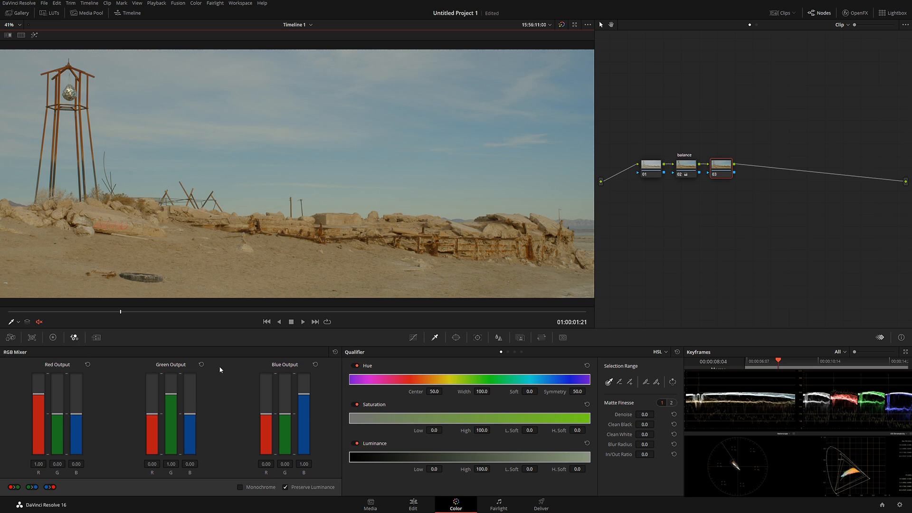
# - Make node 03's mix monochrome and raise blue output to 0.87 for black and white
pyautogui.click(240, 487)
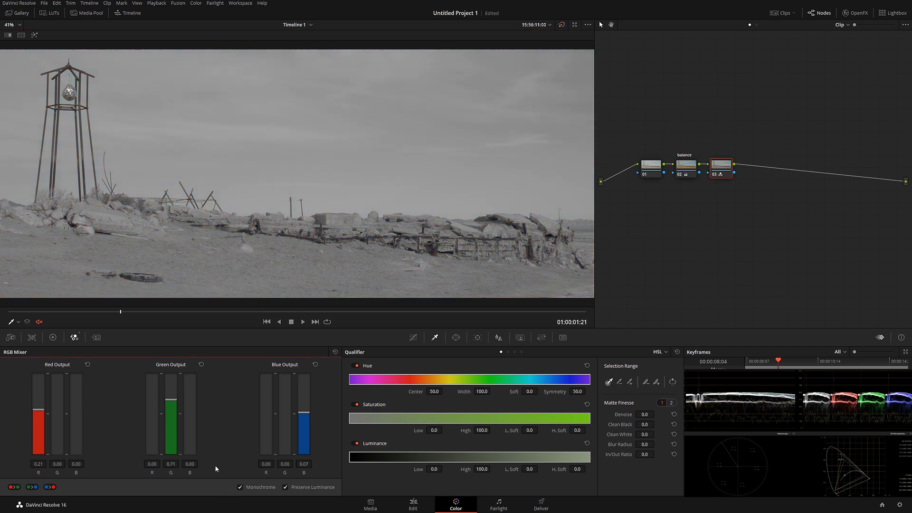
pyautogui.moveTo(304, 416); pyautogui.dragTo(305, 398)
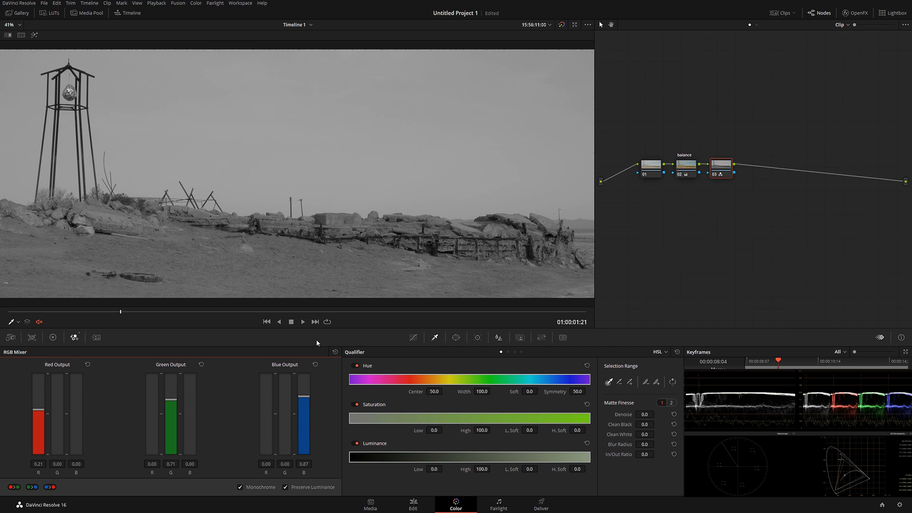
# - Label the black-and-white node 03 as 'BW'
pyautogui.rightClick(722, 166)
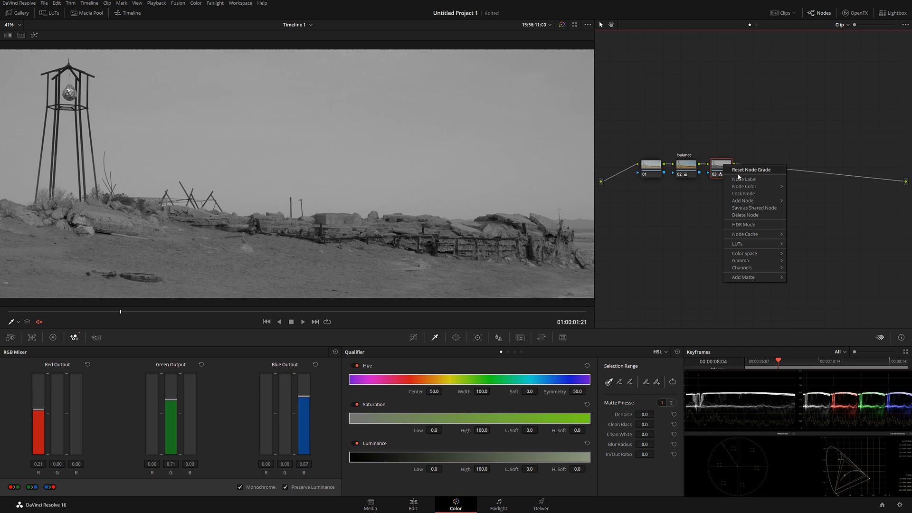
pyautogui.click(747, 184)
pyautogui.write('BW')
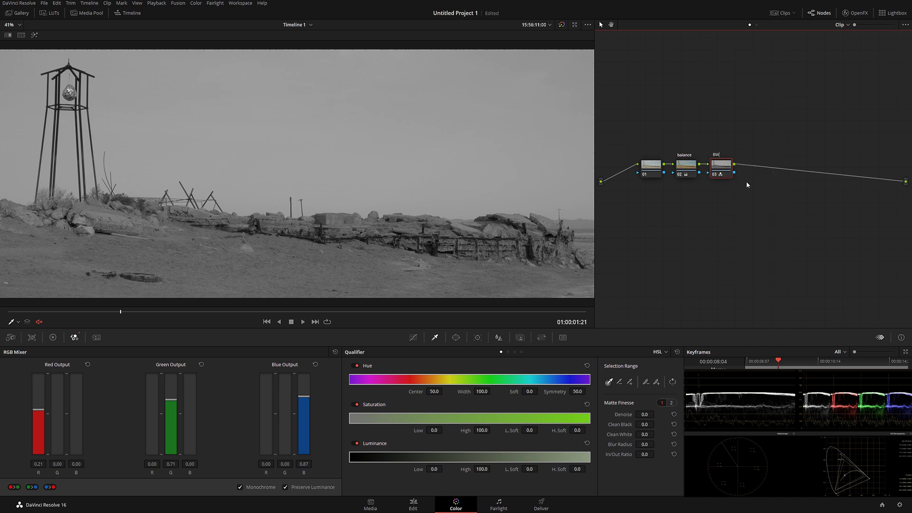
pyautogui.press('Return')
# - Add a layer mixer with parallel node 05, tidy the graph, and set its composite mode to Soft Light
pyautogui.hotkey('alt', 's')
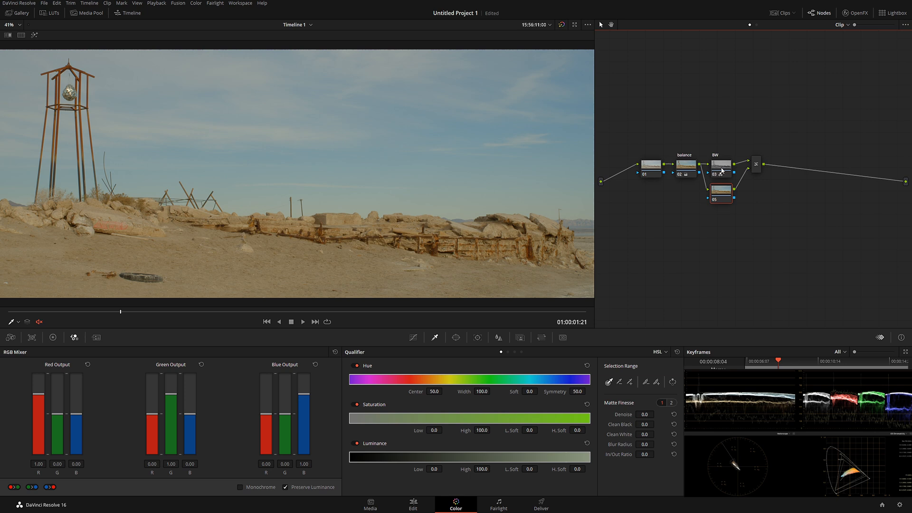
pyautogui.moveTo(721, 171); pyautogui.dragTo(722, 159)
pyautogui.moveTo(722, 197); pyautogui.dragTo(760, 168)
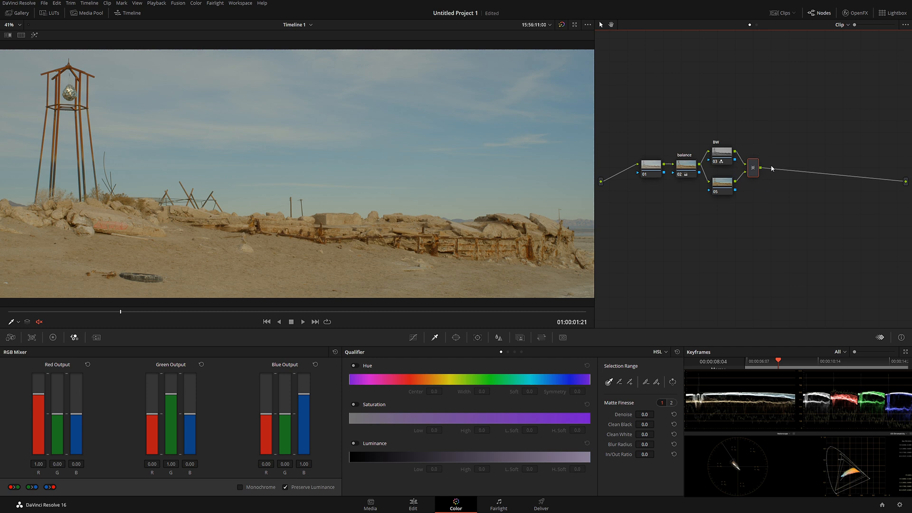
pyautogui.rightClick(753, 169)
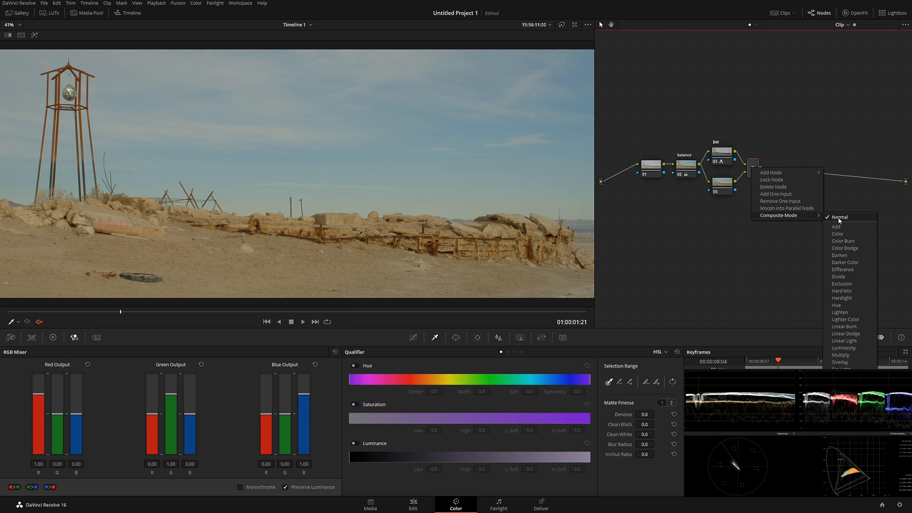
pyautogui.moveTo(778, 216)
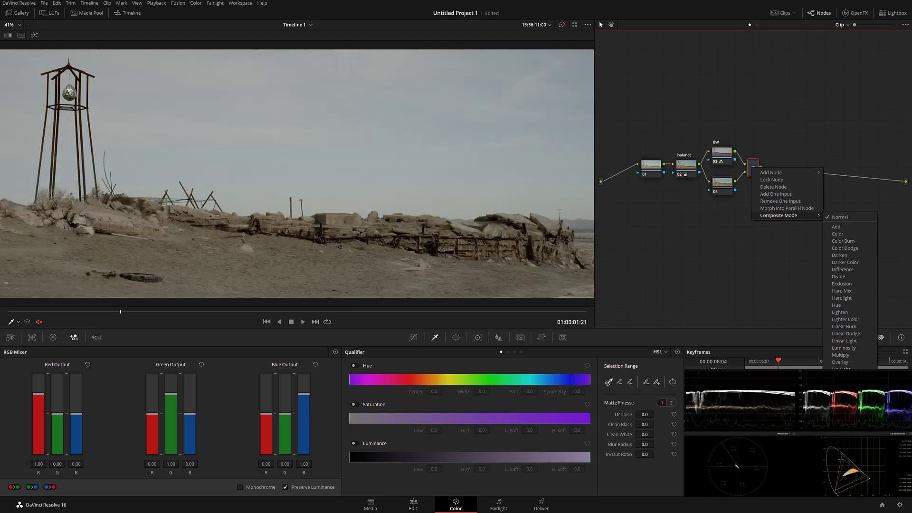
pyautogui.click(642, 309)
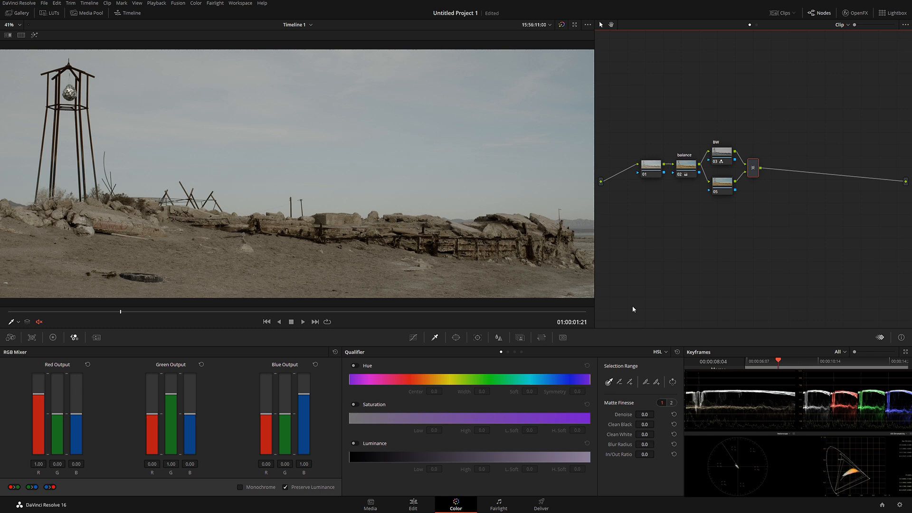
pyautogui.moveTo(160, 311); pyautogui.dragTo(135, 312)
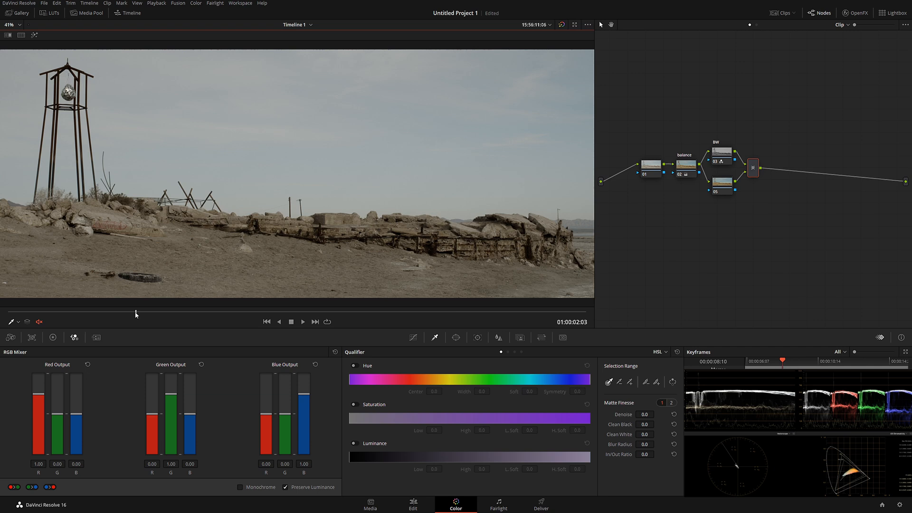
# - Tint node 05's offset warm toward orange (30.57, 23.62, 15.31) for a brownish cast
pyautogui.click(722, 186)
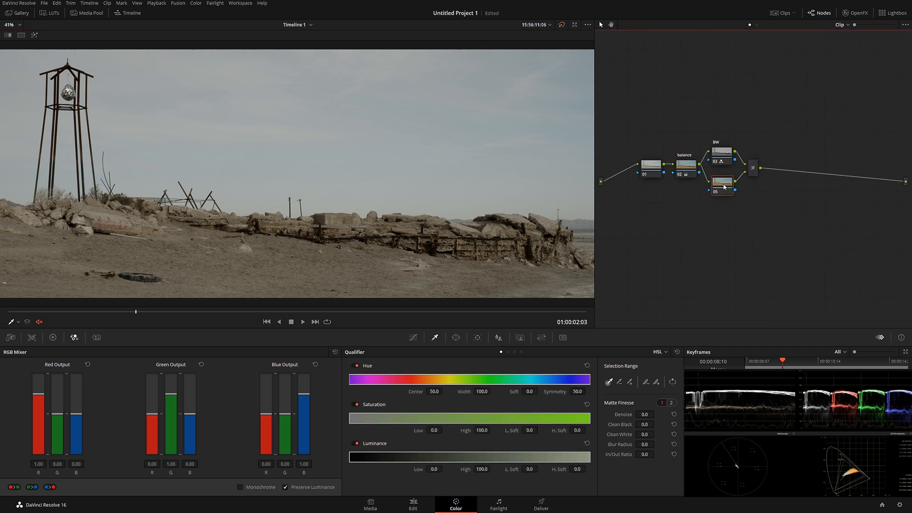
pyautogui.click(52, 337)
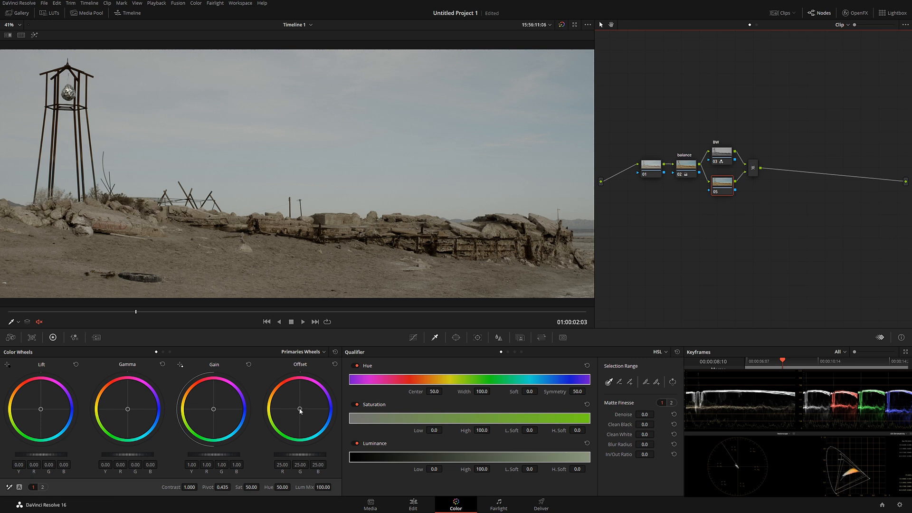
pyautogui.moveTo(299, 410); pyautogui.dragTo(297, 411)
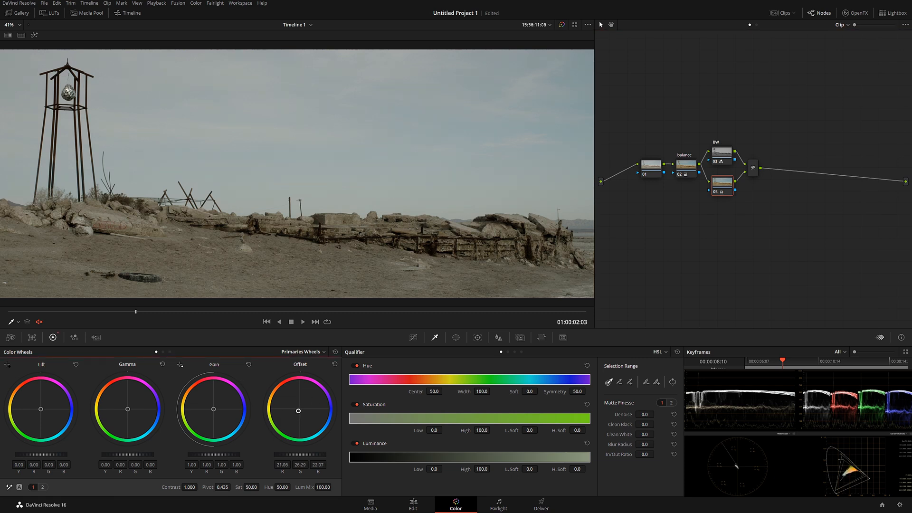
pyautogui.moveTo(296, 411); pyautogui.dragTo(295, 411)
pyautogui.moveTo(297, 412); pyautogui.dragTo(295, 404)
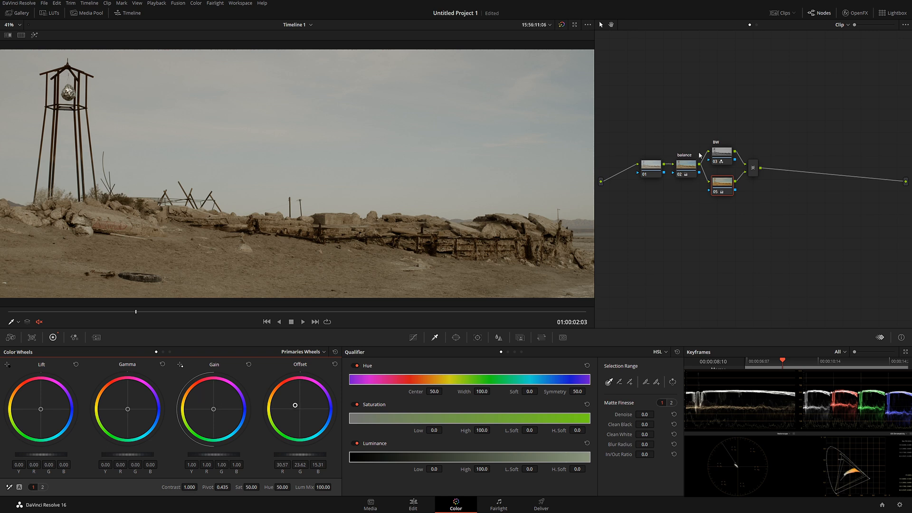
# - Collapse the BW, 05 and mixer nodes into one compound node and enable its grade
pyautogui.moveTo(722, 122); pyautogui.dragTo(795, 232)
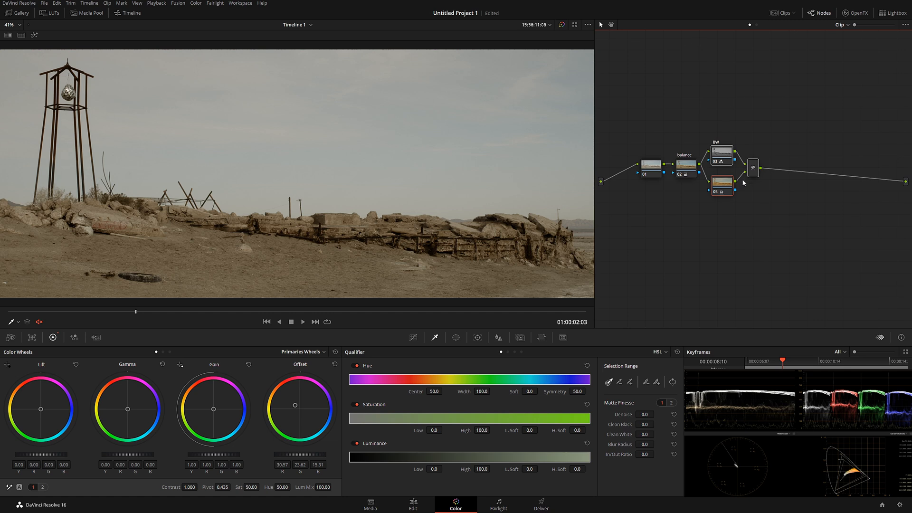
pyautogui.rightClick(719, 183)
pyautogui.click(753, 299)
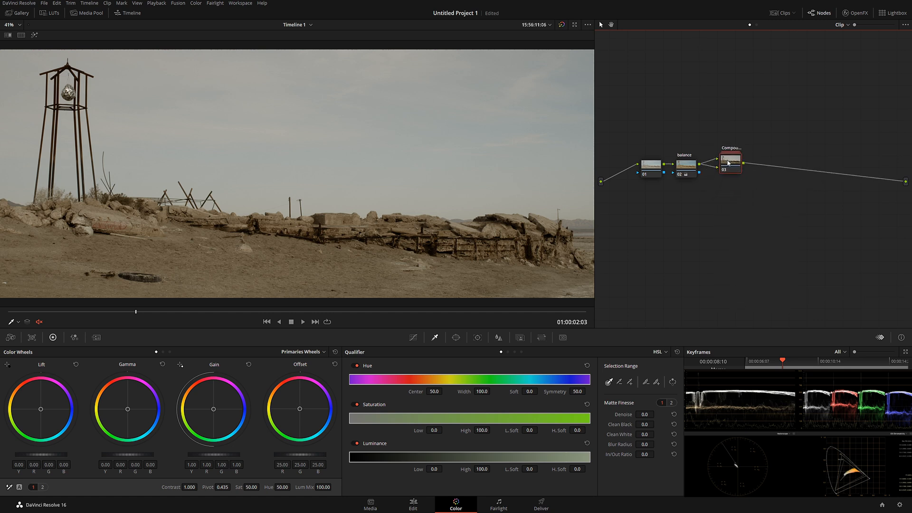
pyautogui.hotkey('ctrl', 'd')
pyautogui.hotkey('ctrl', 'd')
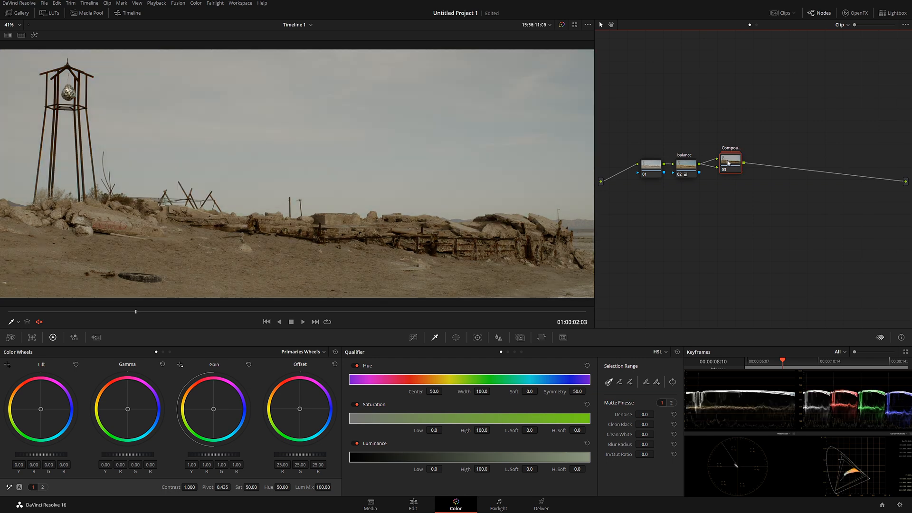